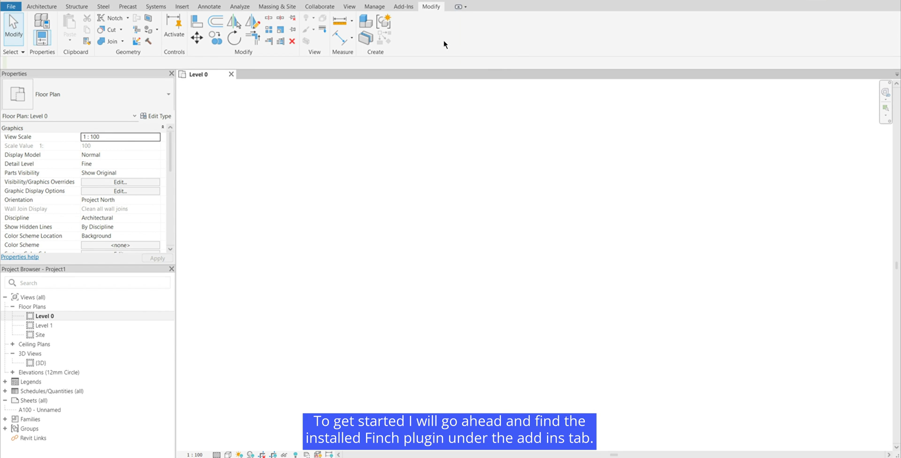
- Open the Finch plugin panel from Revit's Add-Ins tab
click(404, 7)
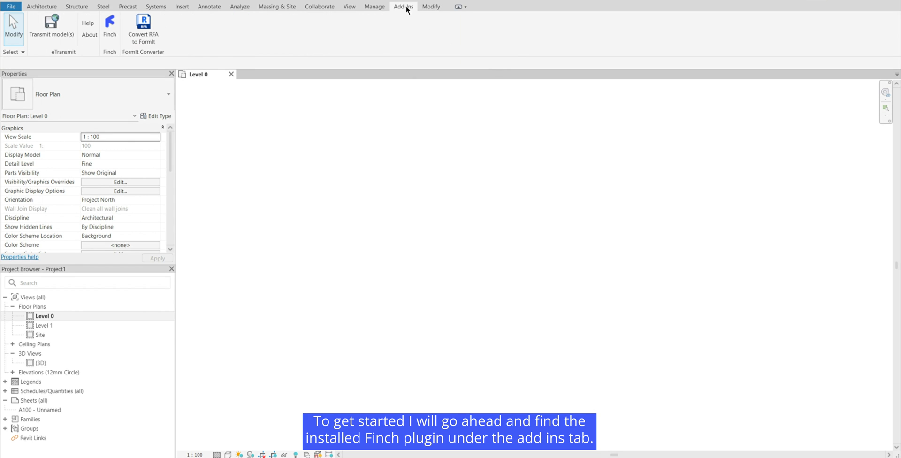
click(111, 29)
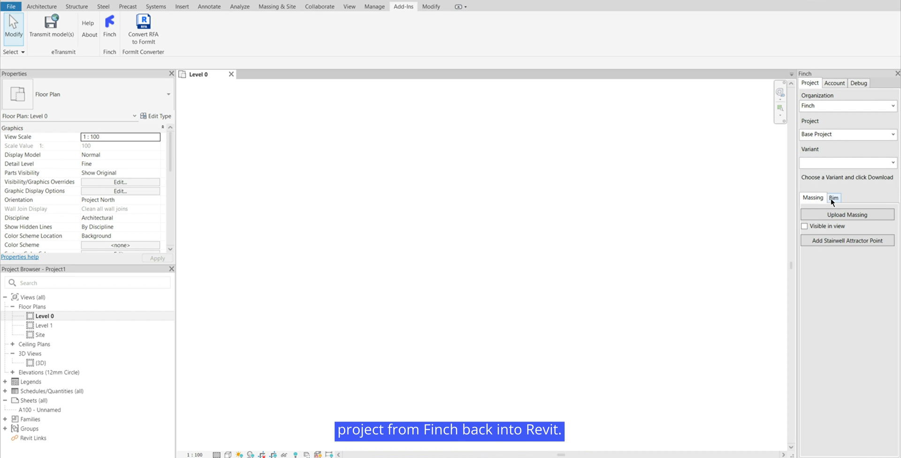
- Start an in-place mass named Mass 1 and extrude a 48000 × 15000 rectangle into a form
click(276, 10)
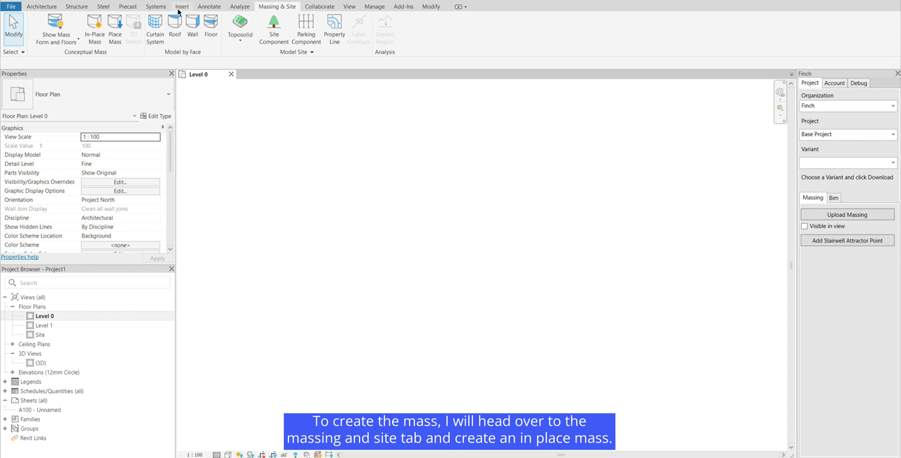
click(96, 40)
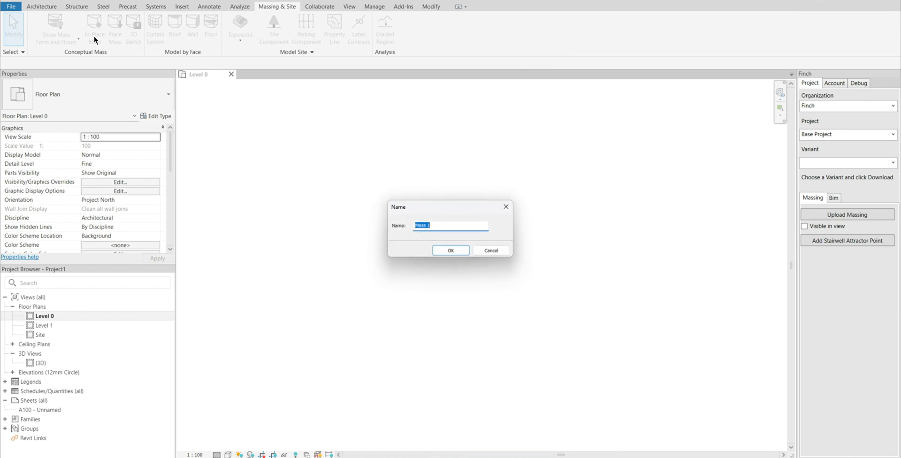
click(460, 254)
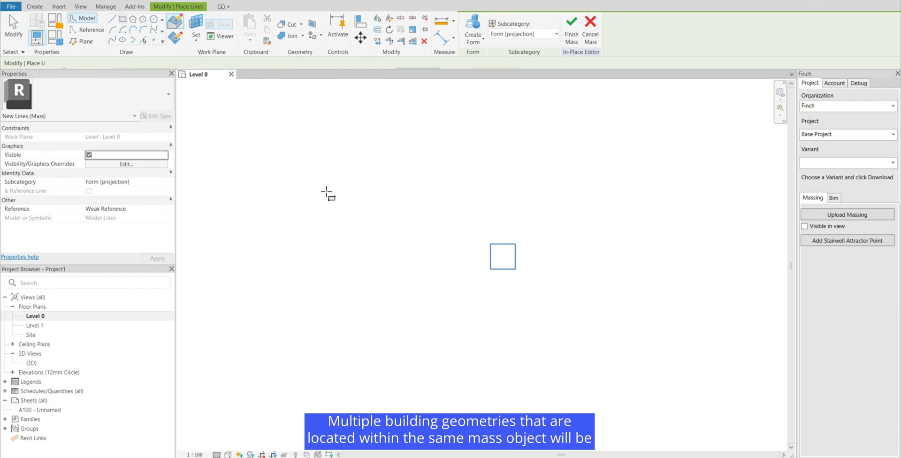
click(344, 187)
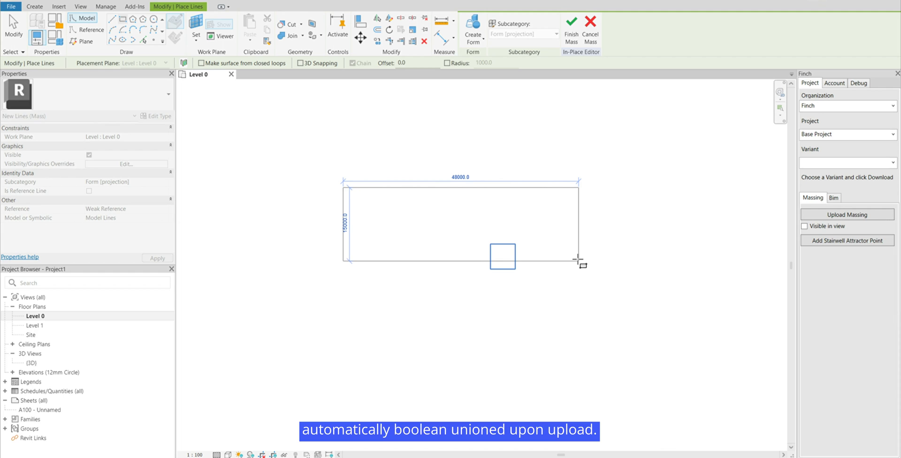
click(578, 260)
click(472, 29)
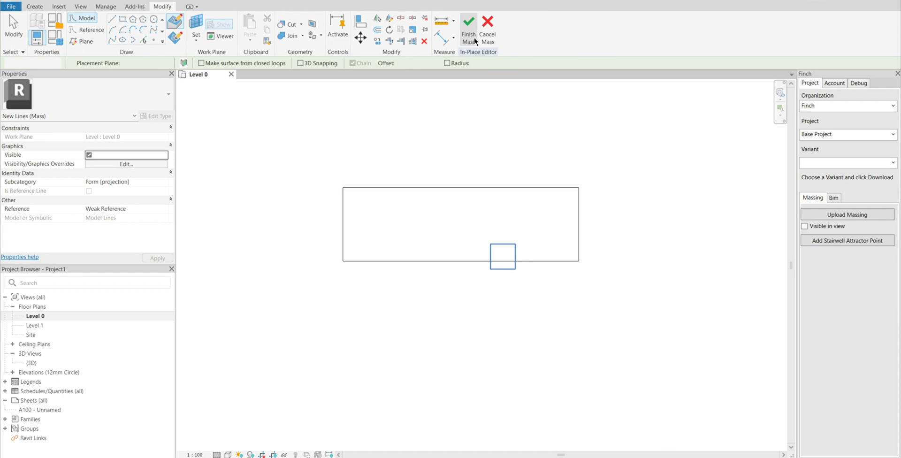
- In the {3D} view, set the block's top face height to 36000
double_click(31, 363)
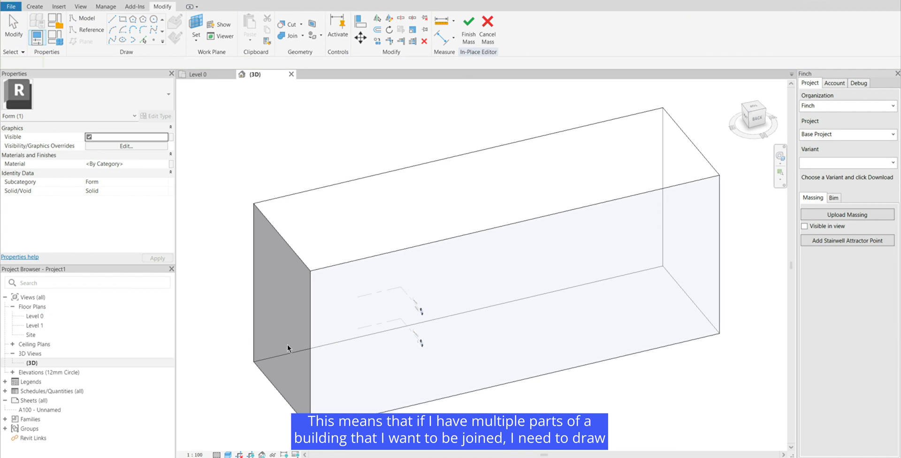
click(427, 244)
scroll(474, 188, down, 5)
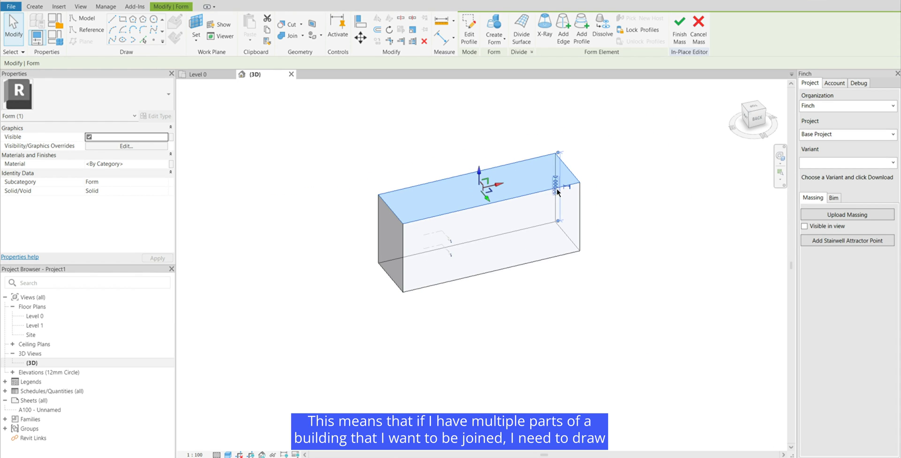
click(556, 187)
text(36000)
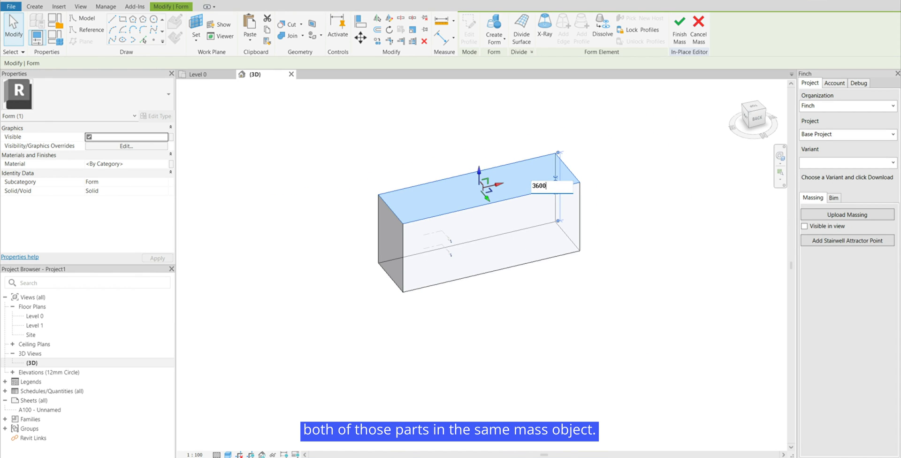
key(Return)
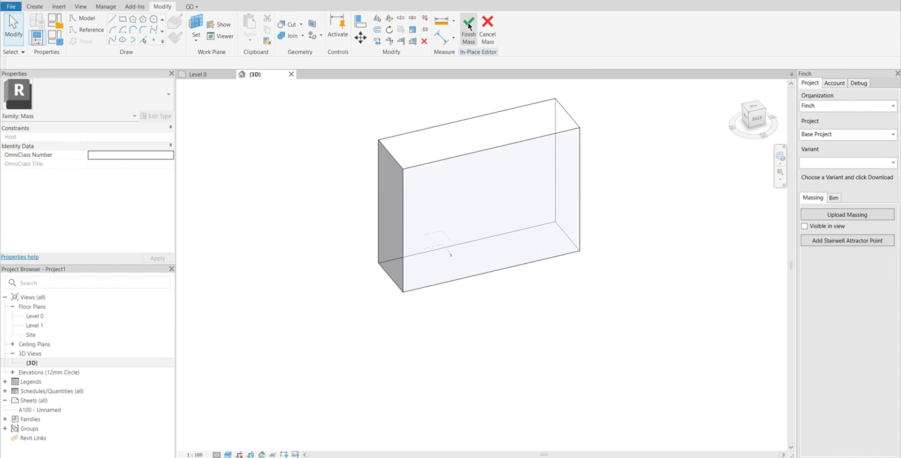
- Finish the in-place mass so Mass 1 appears in Finch's found buildings
click(469, 24)
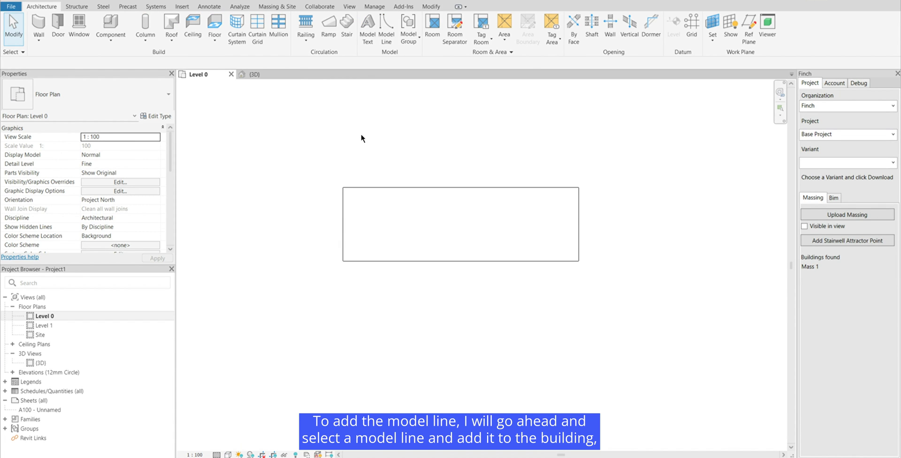
- Draw a 48000-long model line across the middle of the rectangle
click(385, 33)
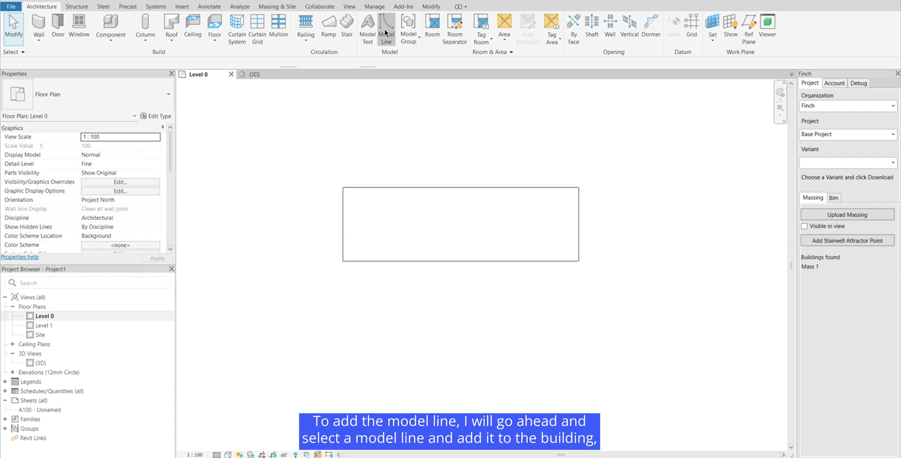
click(343, 224)
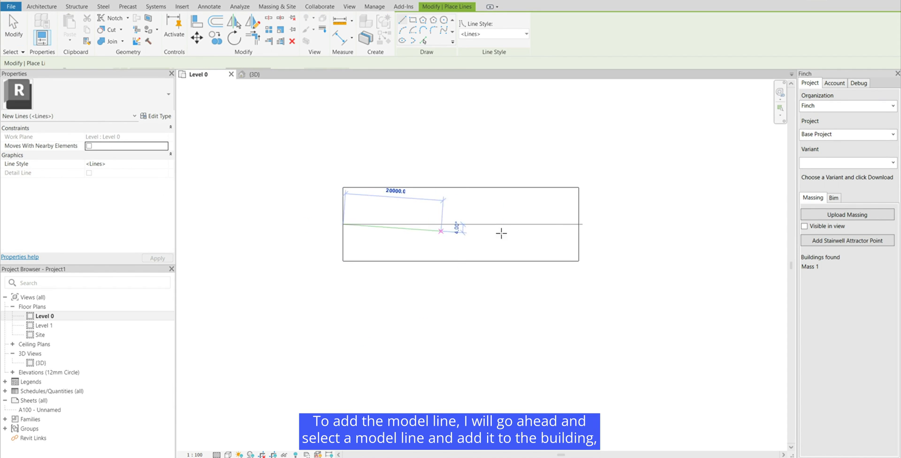
click(584, 225)
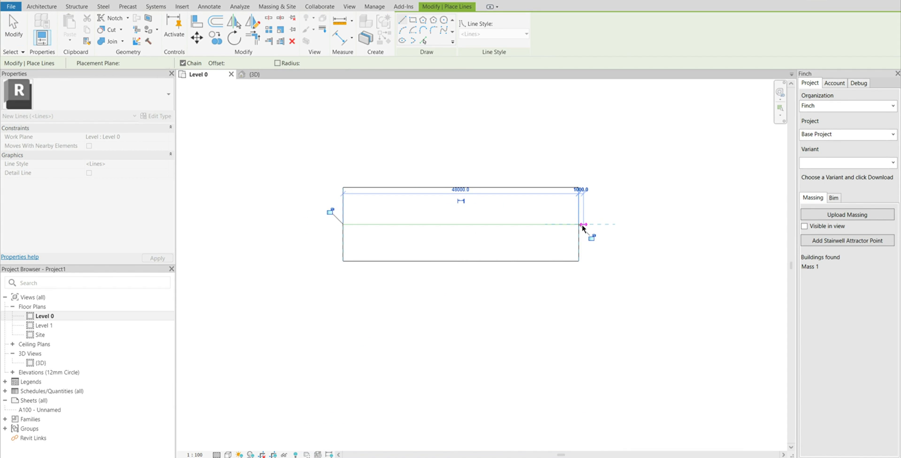
key(Escape)
key(Escape)
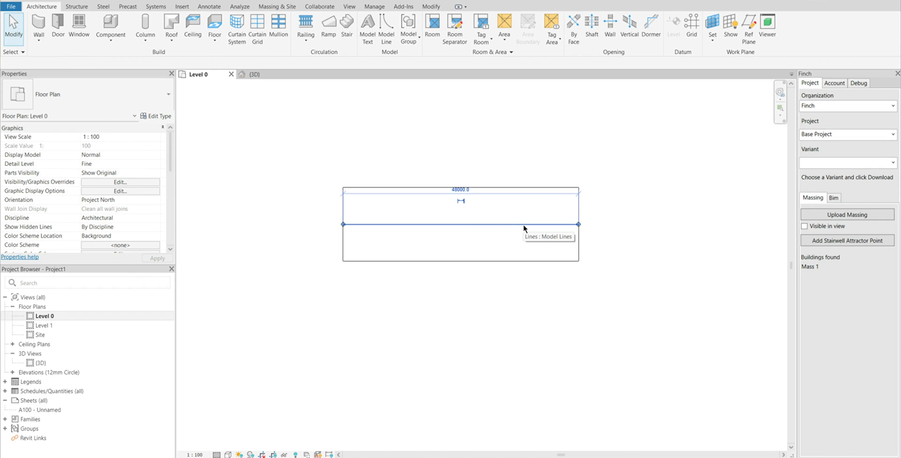
- Change the new line's line style to <Centerline>
click(524, 225)
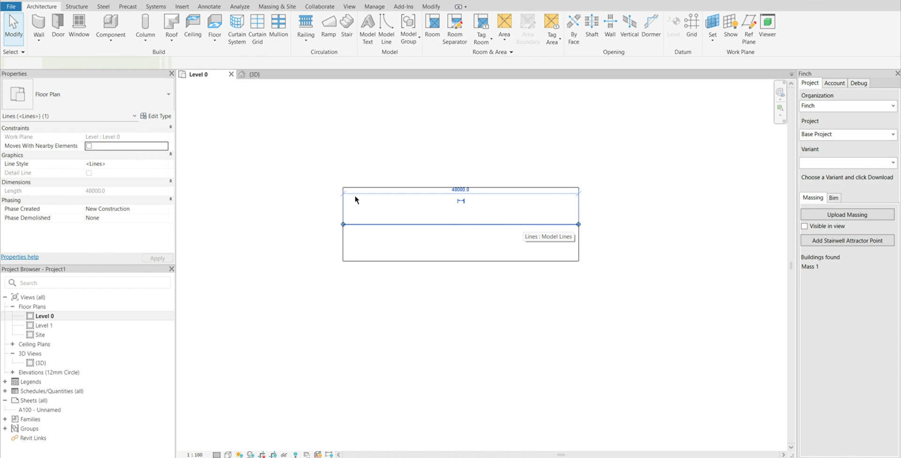
click(164, 167)
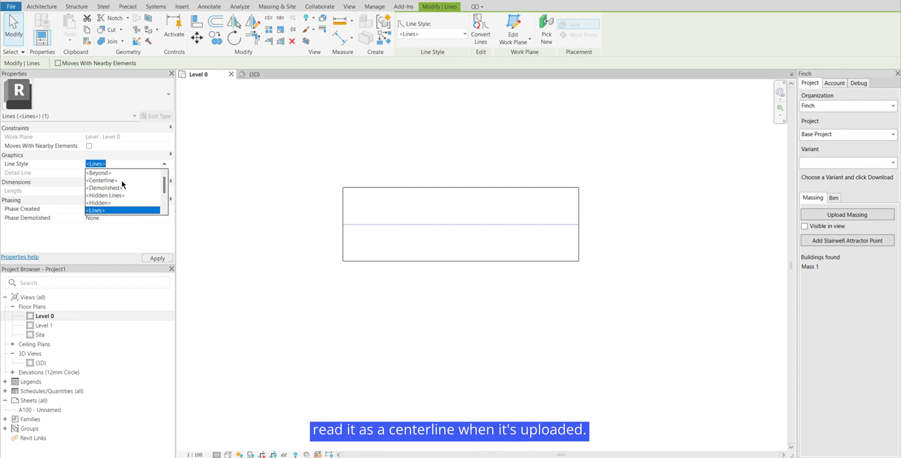
click(122, 180)
click(160, 258)
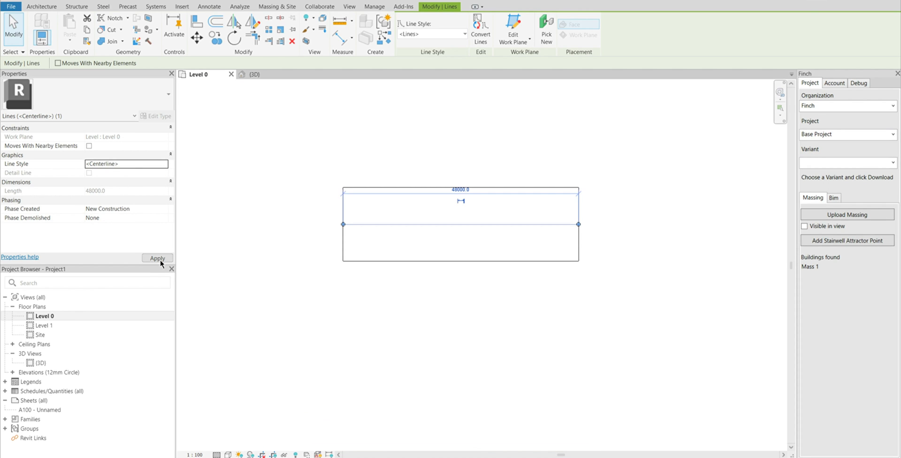
- Place stairwell attractor points along the centerline and name the Finch variant 'Revit'
click(286, 221)
click(841, 242)
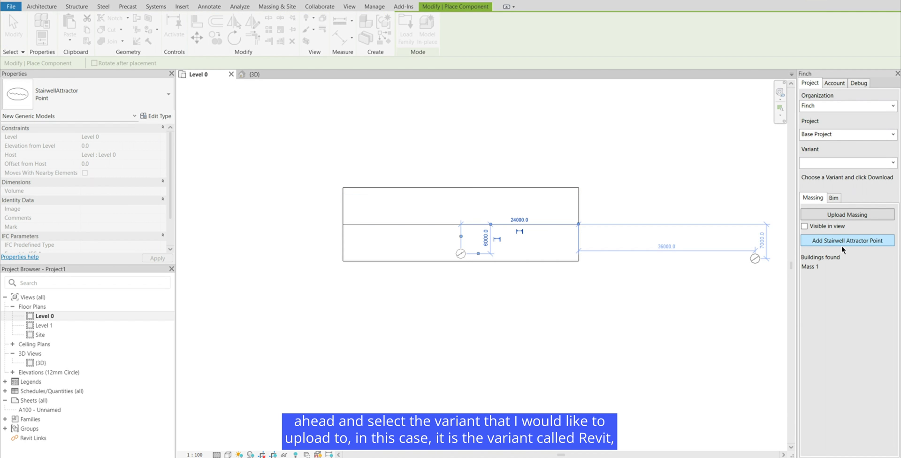
click(835, 163)
text(Revit)
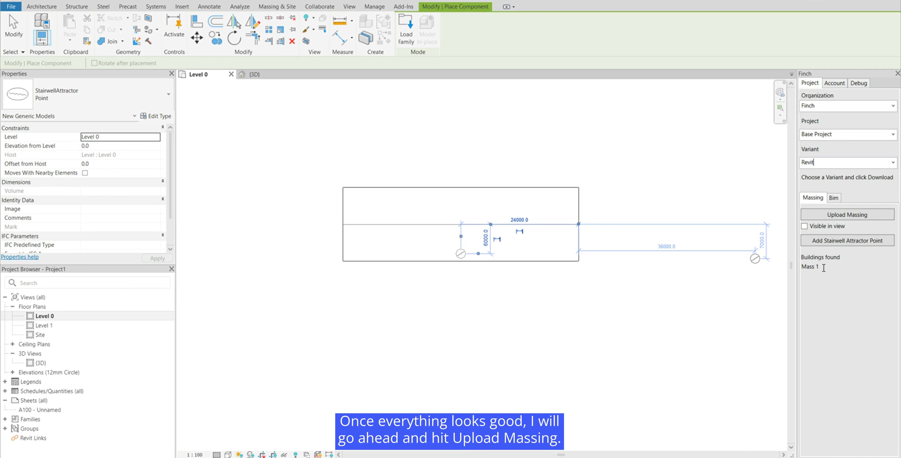
- Upload Mass 1 to Finch and orbit it in Finch's viewer
click(828, 216)
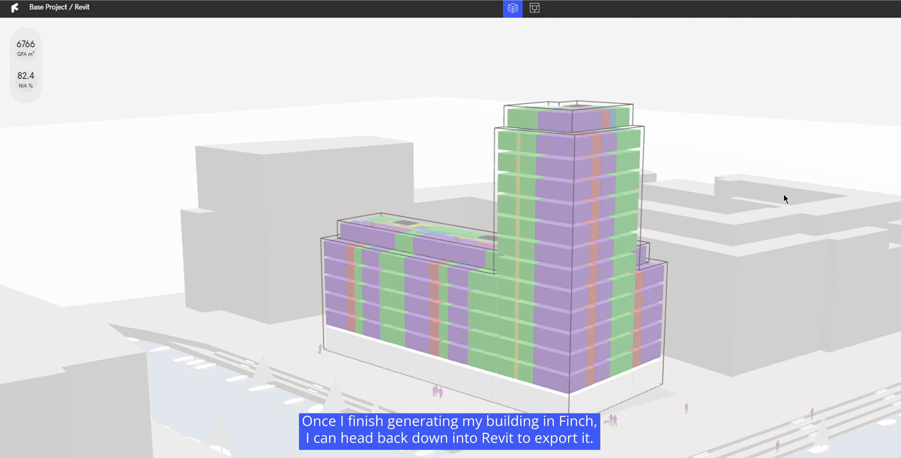
mouse_move(784, 196)
mouse_down()
mouse_move(629, 203)
mouse_move(782, 200)
mouse_up()
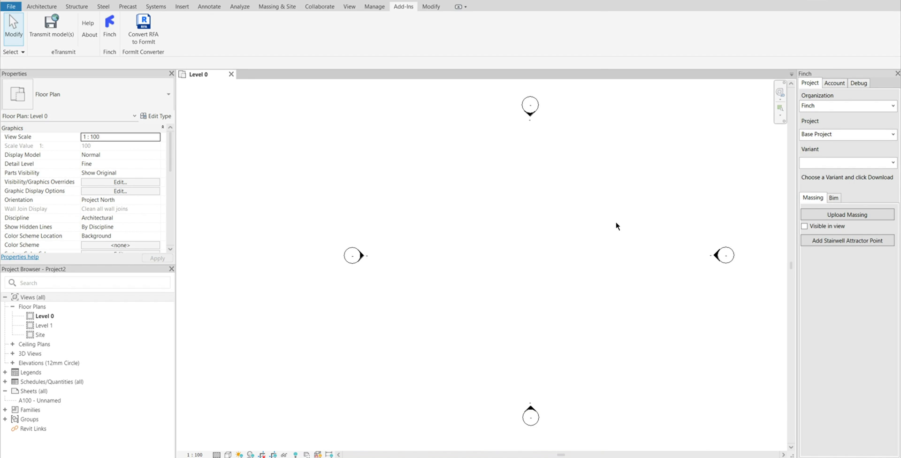
- Select the Revit variant in Finch and show its BIM download option
click(893, 162)
click(829, 204)
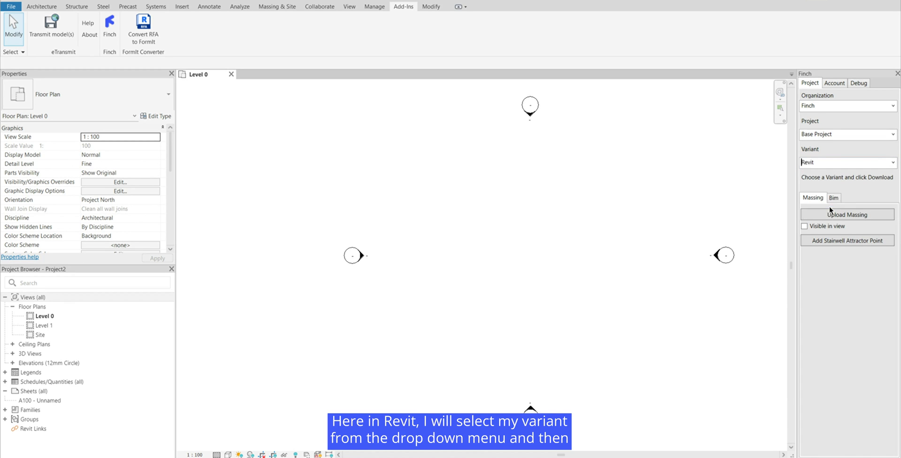
click(837, 201)
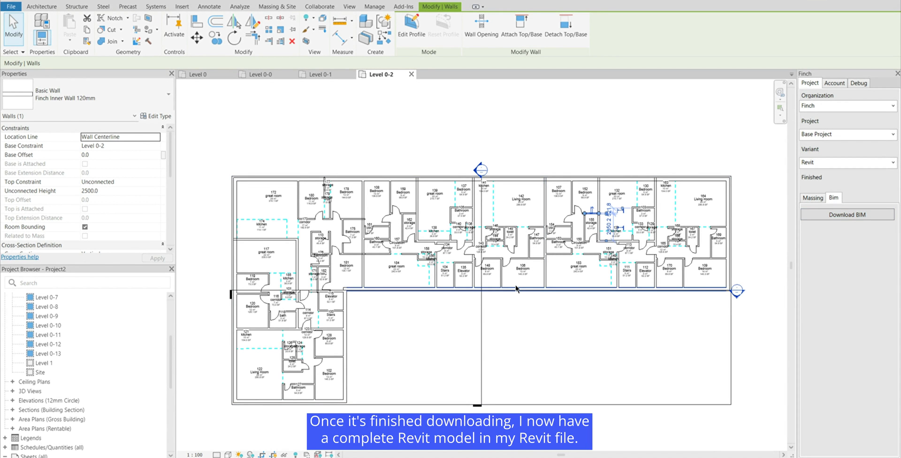
- Inspect the downloaded Level 0-2 plan and select a wall to check its Finch wall type
scroll(523, 289, up, 2)
middle_drag(628, 191, 537, 197)
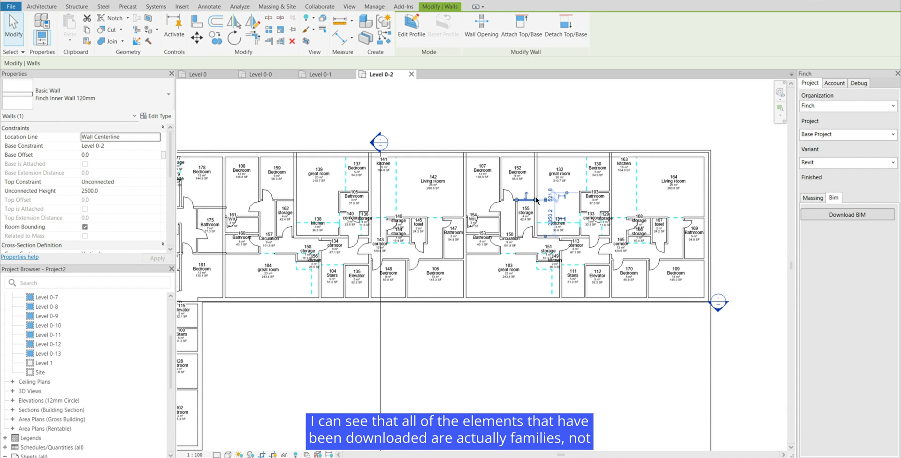
scroll(537, 183, up, 1)
click(536, 180)
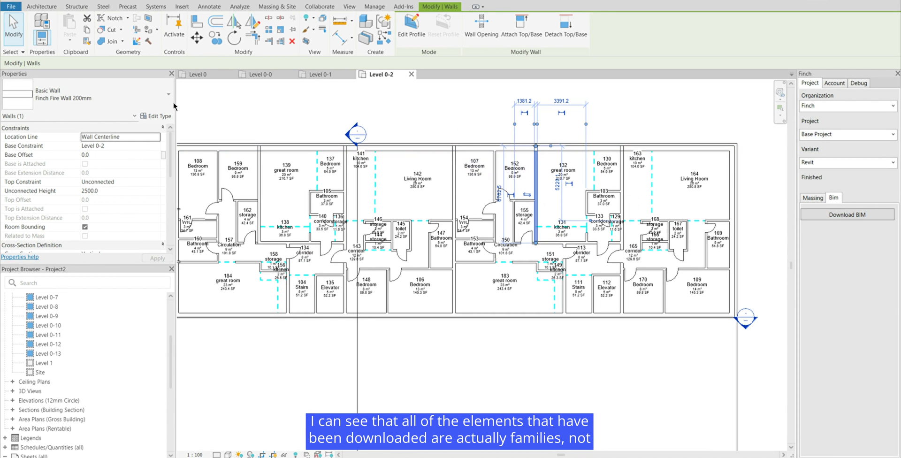